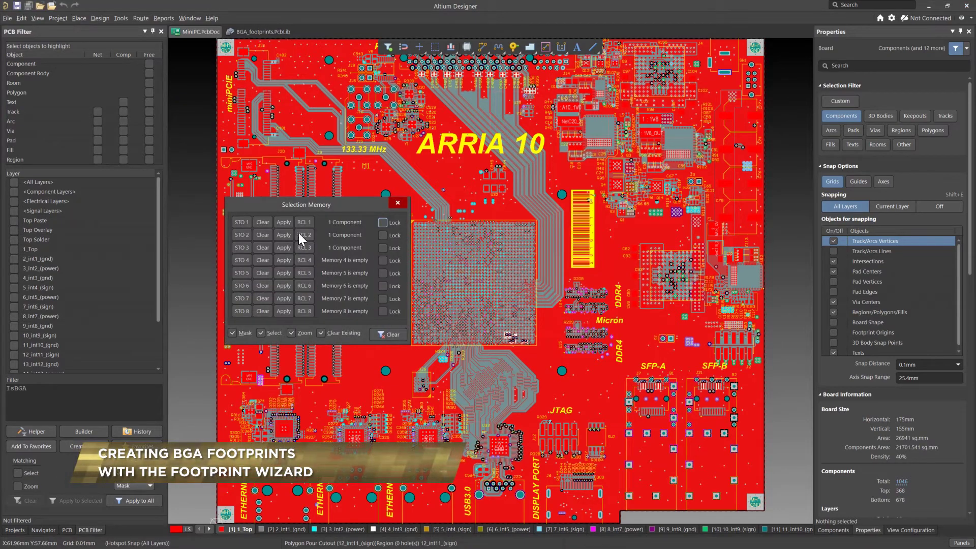
Recall the stored selections U26, U23 and U1, then close Selection Memory and zoom out on the board.
{"action": "left_click", "coordinate": [289, 224]}
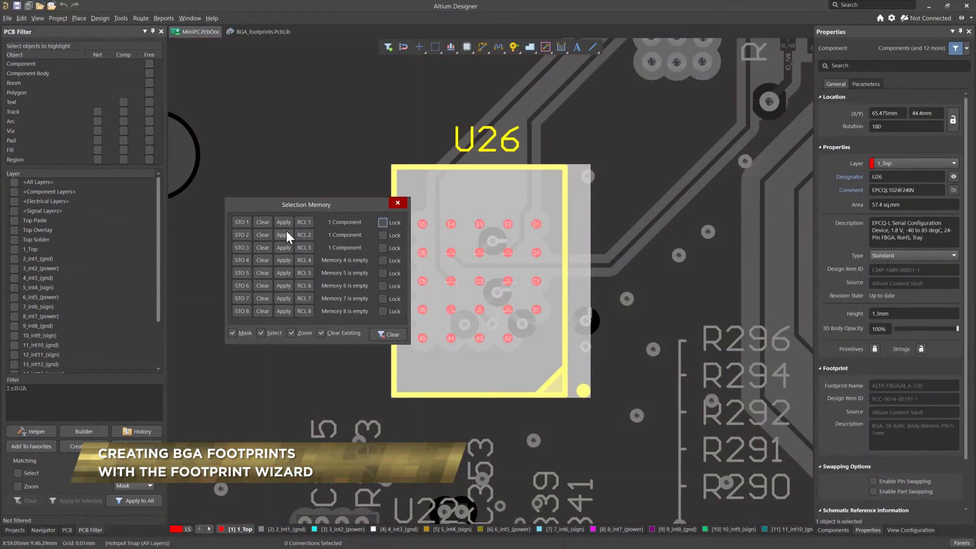
{"action": "left_click", "coordinate": [286, 233]}
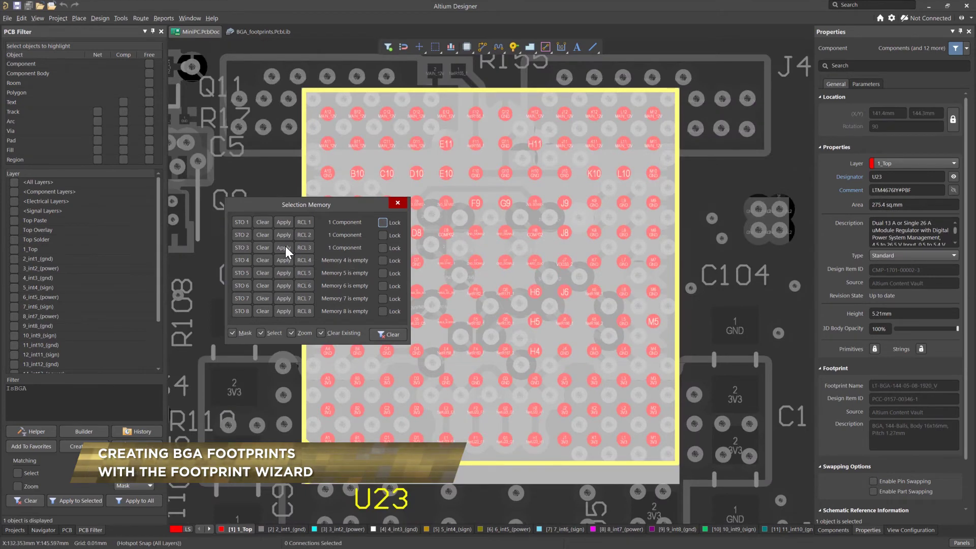
{"action": "left_click", "coordinate": [284, 248]}
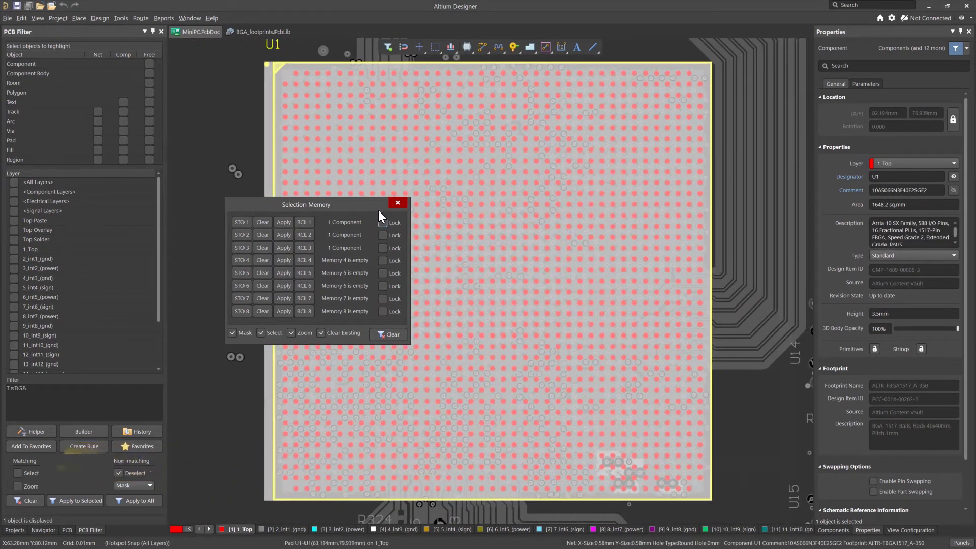
{"action": "left_click", "coordinate": [394, 204]}
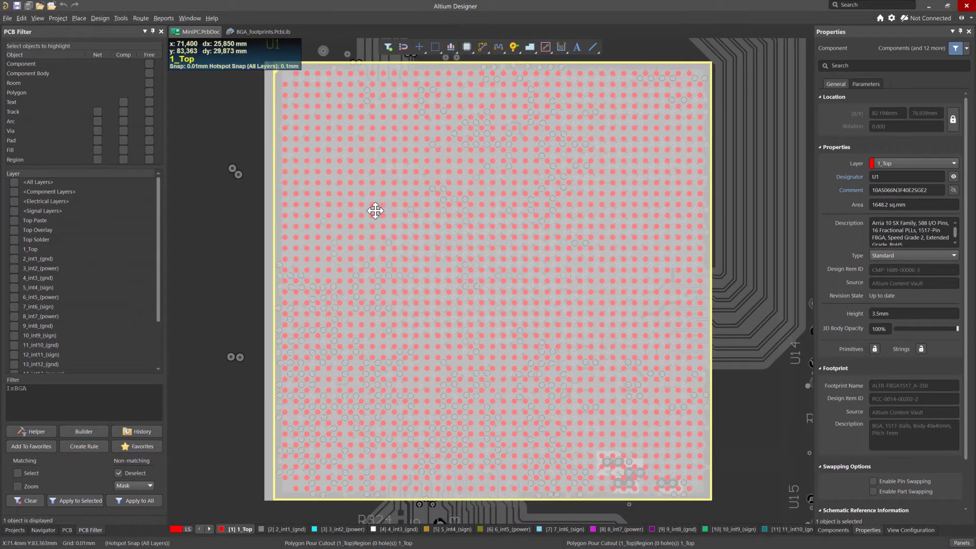
{"action": "right_click", "coordinate": [375, 210]}
{"action": "scroll", "coordinate": [375, 211], "scroll_direction": "down", "scroll_amount": 3, "text": "ctrl"}
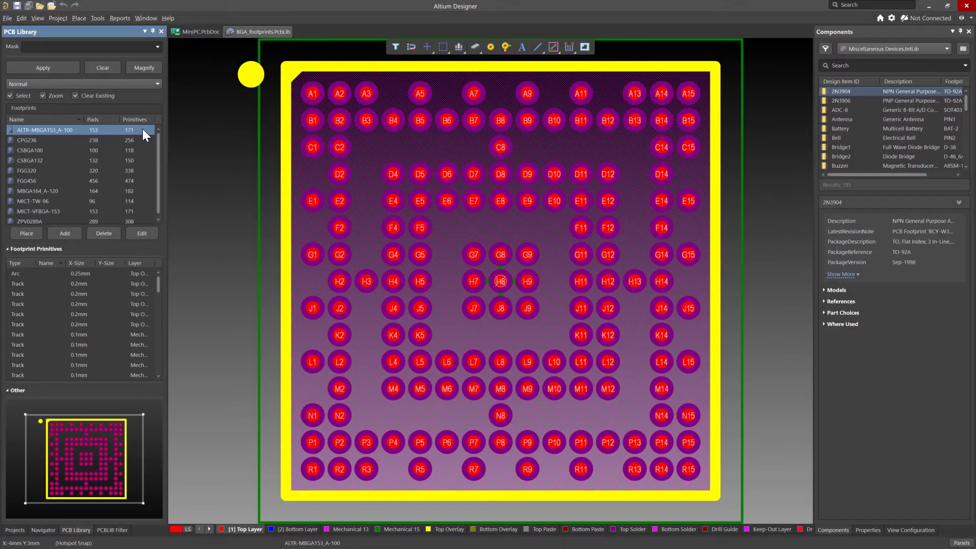
Step through the BGA_footprints library in the PCB Library panel down to ZPV0289A.
{"action": "key", "text": "Down"}
{"action": "key", "text": "Down"}
{"action": "key", "text": "Down"}
{"action": "key", "text": "Down"}
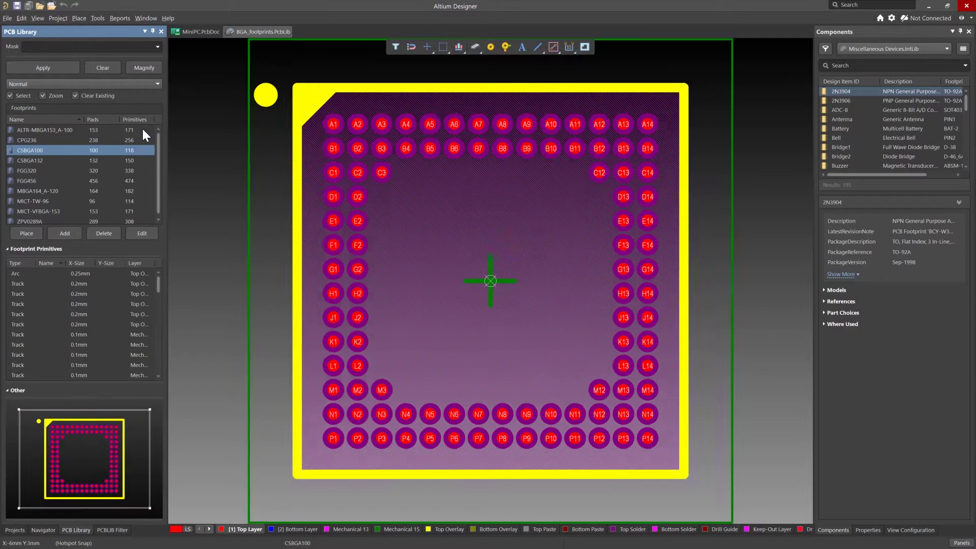
{"action": "key", "text": "Down"}
{"action": "key", "text": "Down"}
{"action": "key", "text": "Down"}
{"action": "key", "text": "Down"}
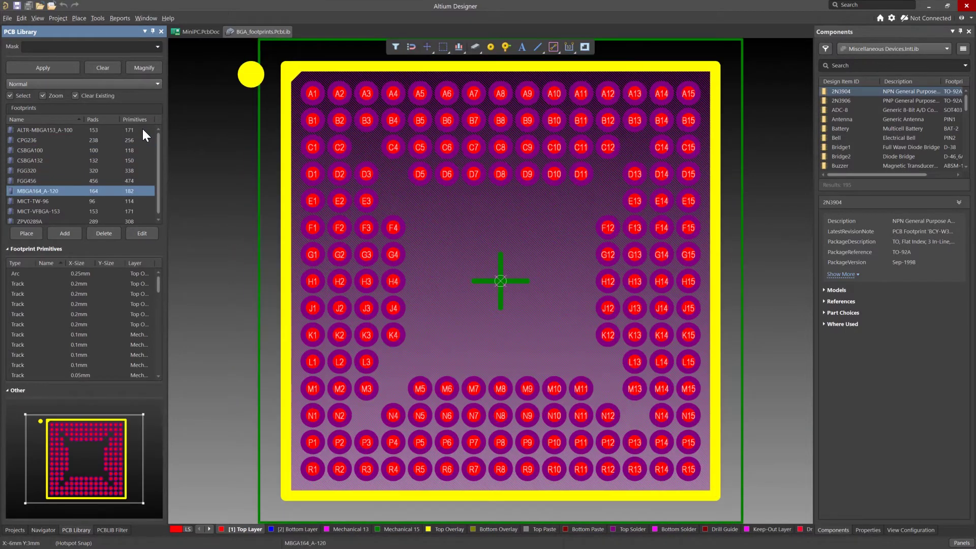
{"action": "key", "text": "Down"}
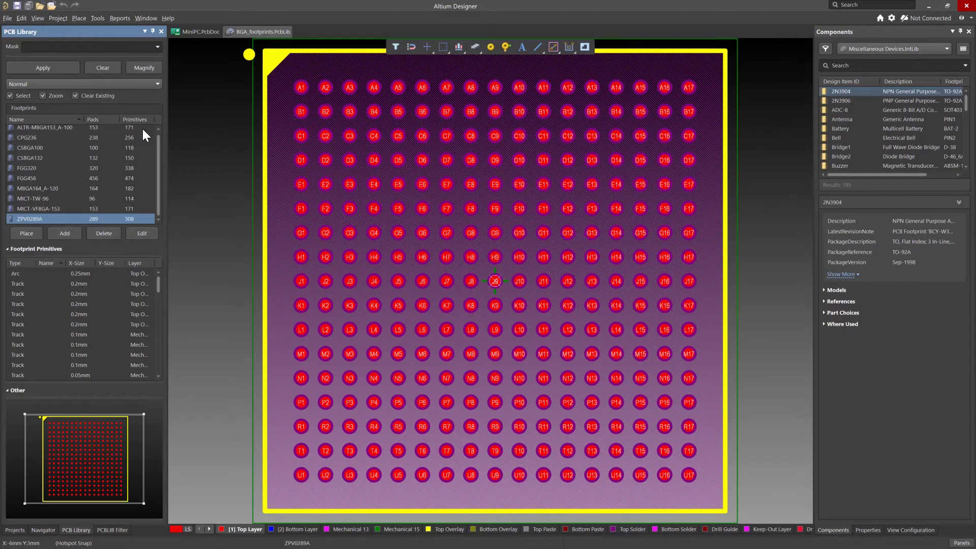
Start the IPC Compliant Footprint Wizard for a BGA and accept the 15x15, 1mm-pitch package dimensions.
{"action": "left_click", "coordinate": [97, 19]}
{"action": "left_click", "coordinate": [114, 38]}
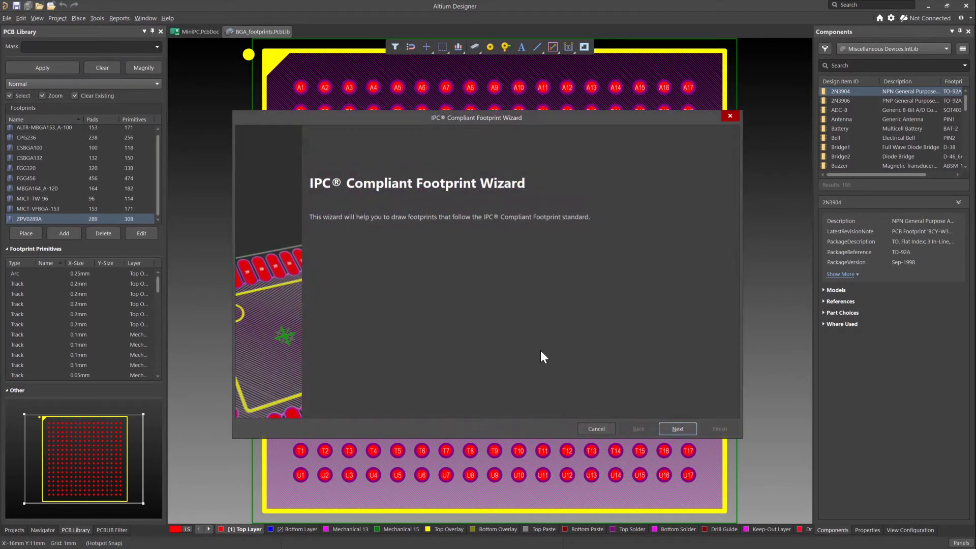
{"action": "left_click", "coordinate": [686, 428]}
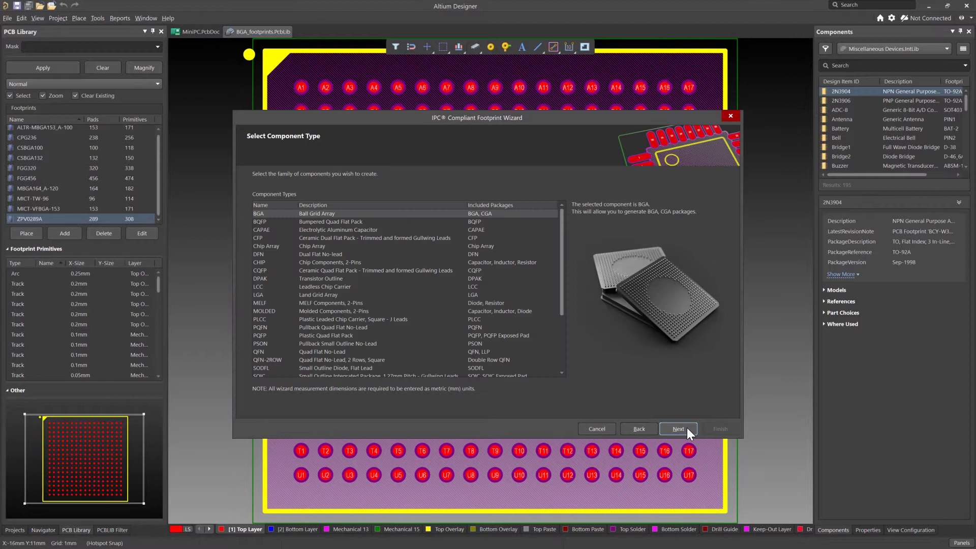
{"action": "left_click", "coordinate": [456, 213]}
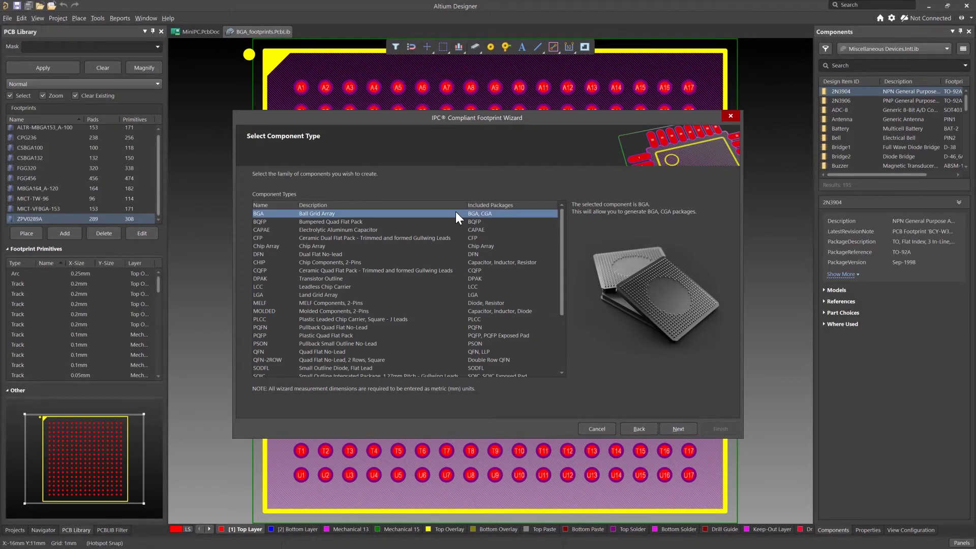
{"action": "left_click", "coordinate": [679, 429]}
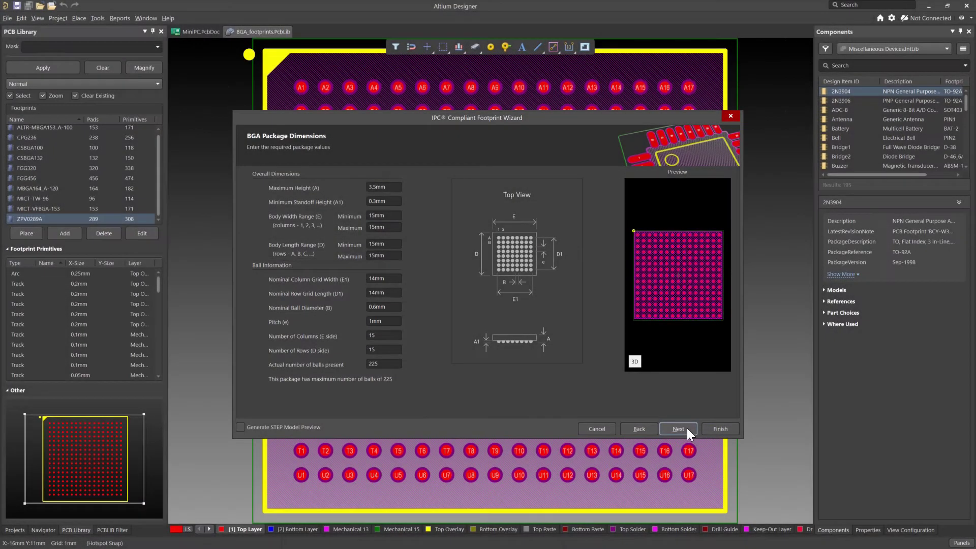
{"action": "left_click", "coordinate": [687, 429]}
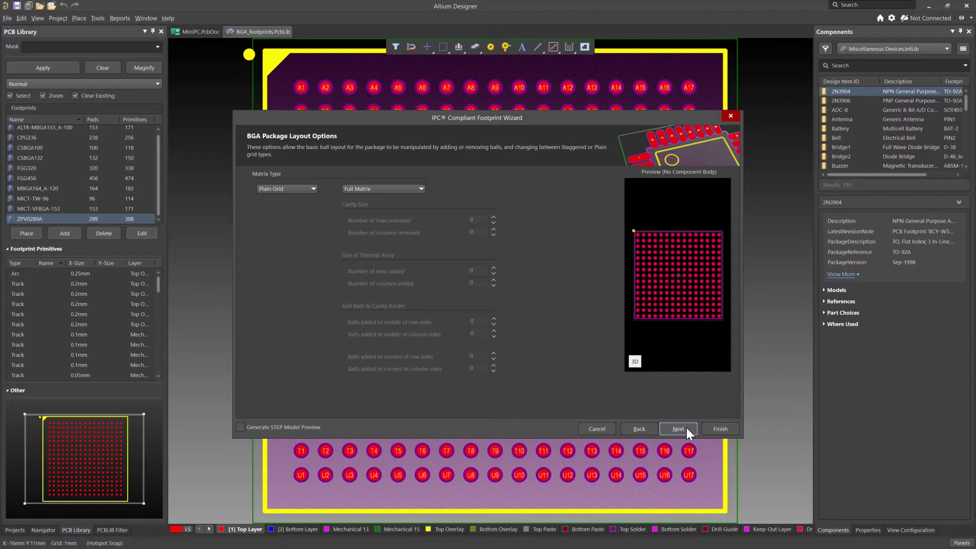
Try Staggered Grid as the ball matrix type, then return to Plain Grid.
{"action": "left_click", "coordinate": [314, 189]}
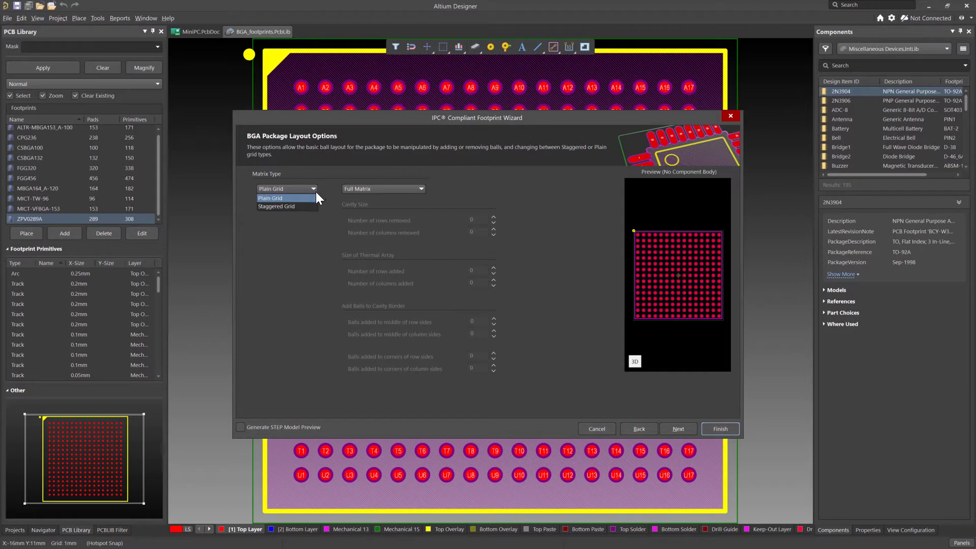
{"action": "left_click", "coordinate": [311, 205]}
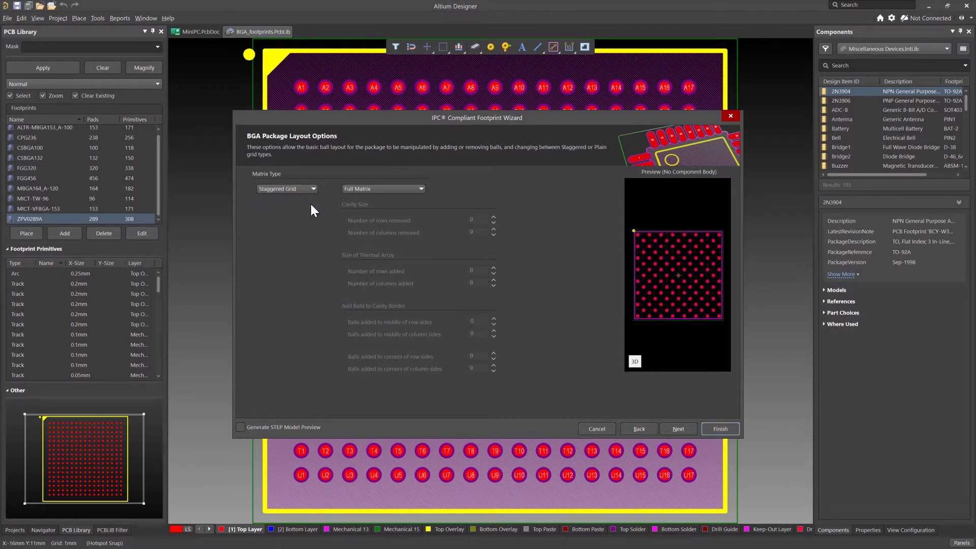
{"action": "left_click", "coordinate": [313, 190]}
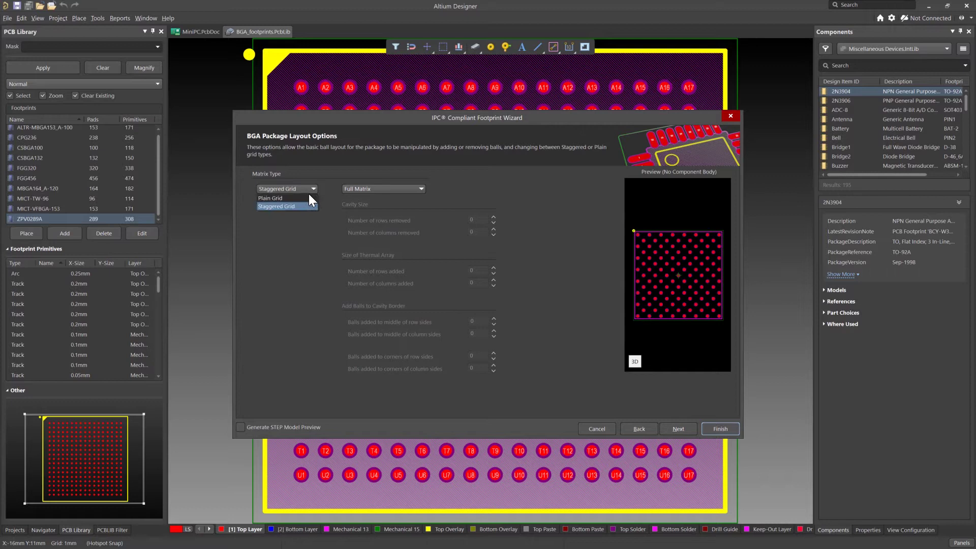
{"action": "left_click", "coordinate": [309, 198]}
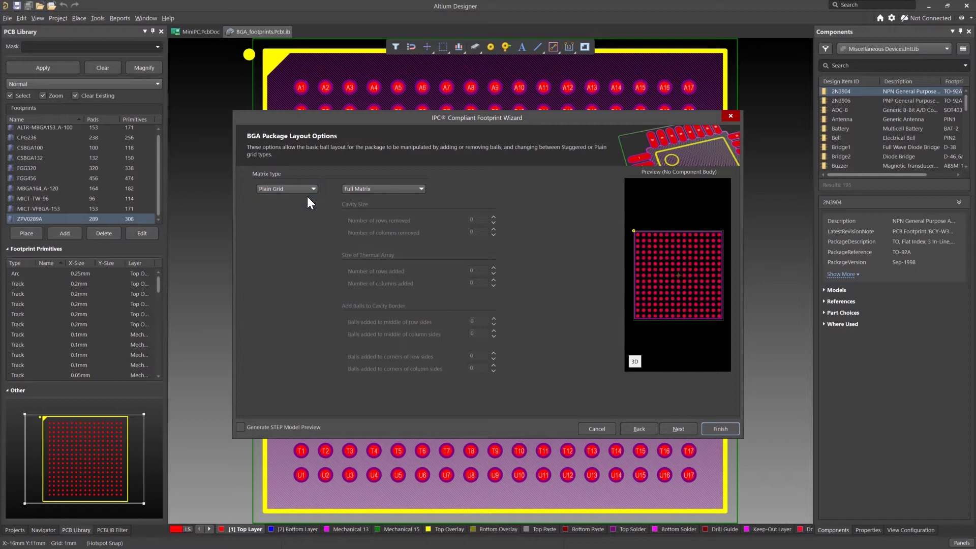
Try the Perimeter ball layout, then switch the layout to Thermally Enhanced.
{"action": "left_click", "coordinate": [419, 194]}
{"action": "left_click", "coordinate": [402, 205]}
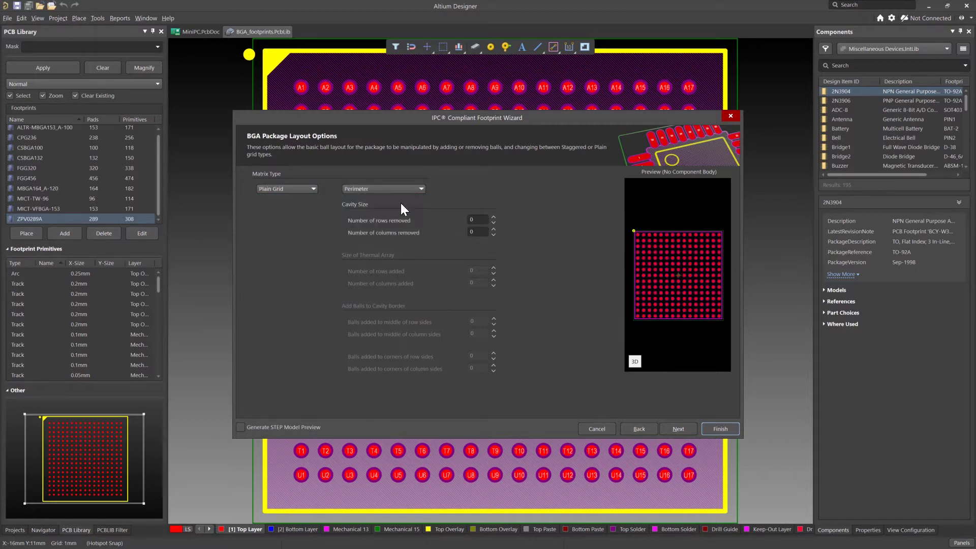
{"action": "left_click", "coordinate": [420, 189]}
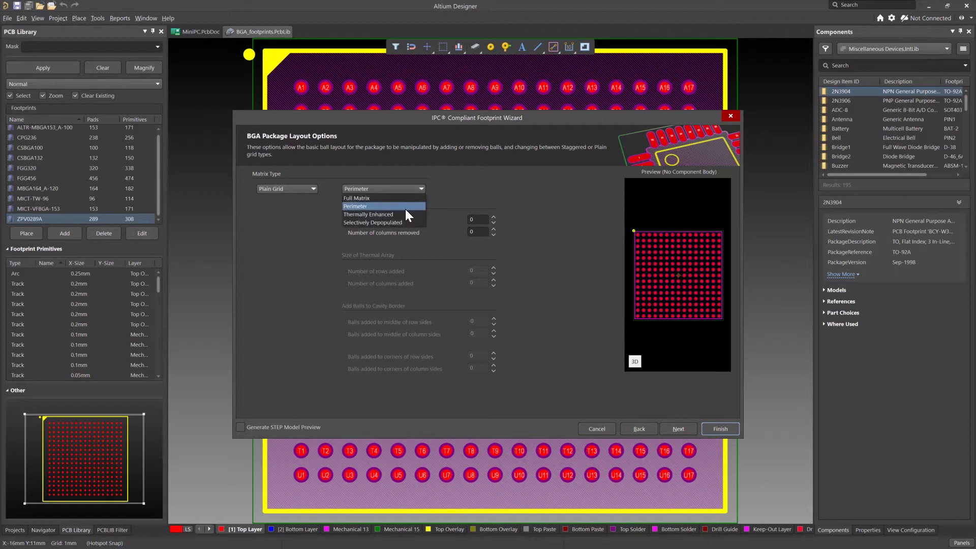
{"action": "left_click", "coordinate": [402, 212]}
{"action": "left_click", "coordinate": [426, 187]}
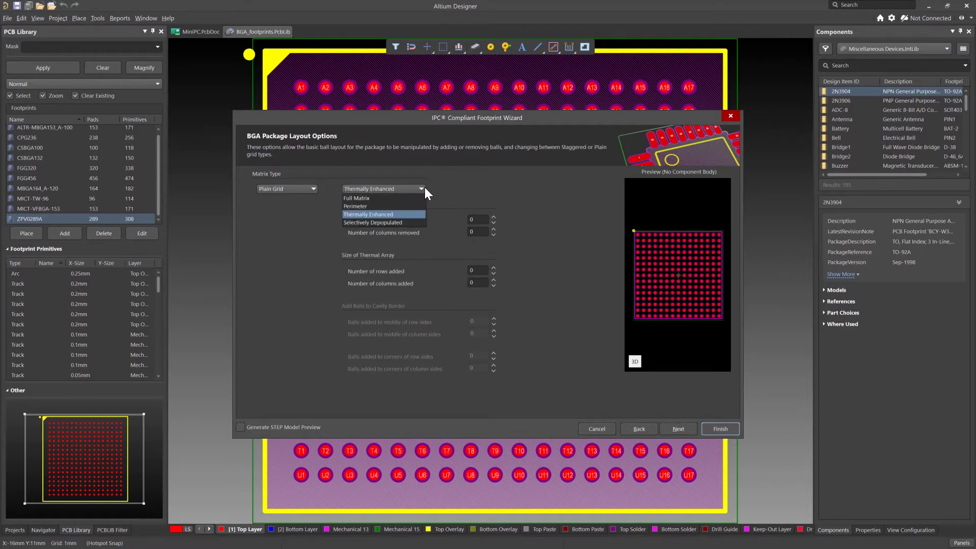
Make the layout Selectively Depopulated with a 9x9 cavity of removed rows and columns.
{"action": "left_click", "coordinate": [401, 219]}
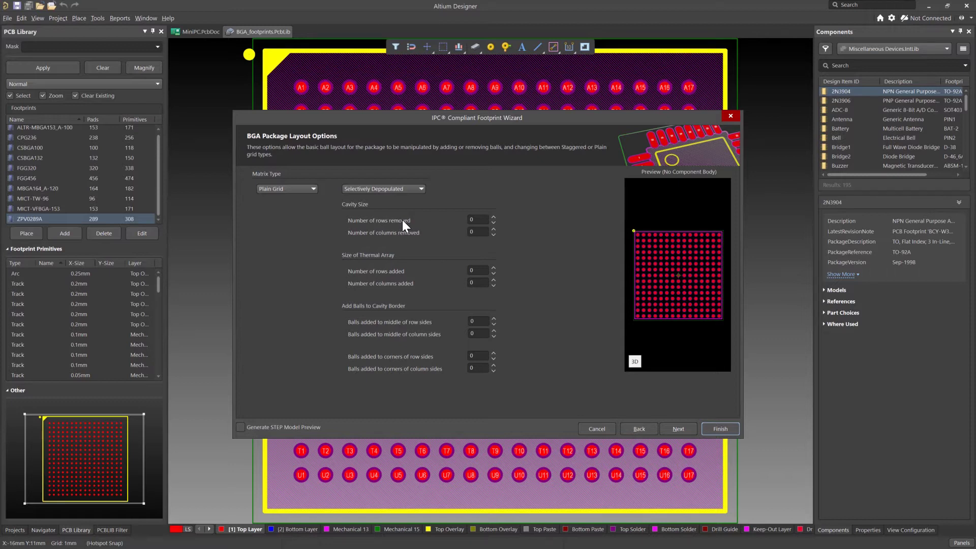
{"action": "left_click", "coordinate": [494, 217]}
{"action": "left_click", "coordinate": [493, 217]}
{"action": "left_click", "coordinate": [494, 218]}
{"action": "left_click", "coordinate": [493, 217]}
{"action": "left_click", "coordinate": [493, 229]}
{"action": "left_click", "coordinate": [493, 229]}
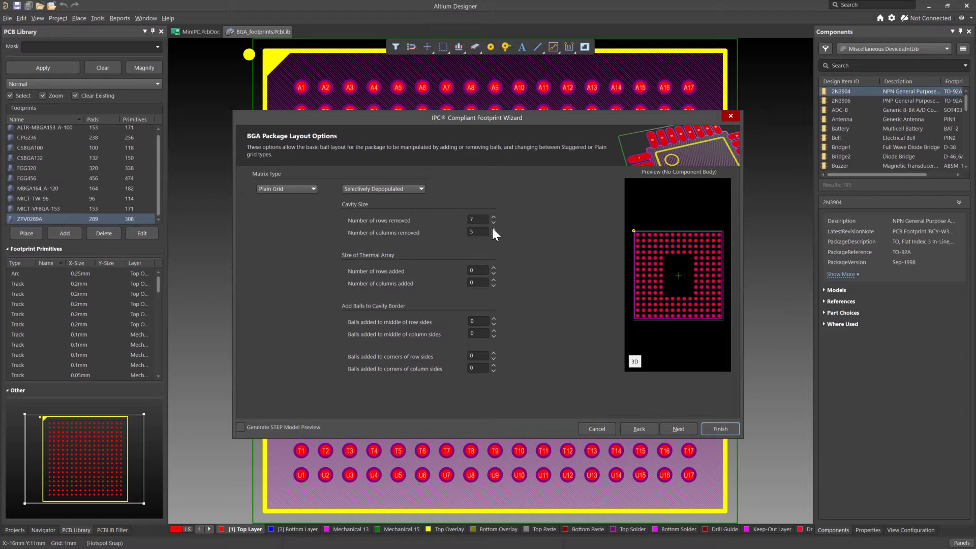
{"action": "left_click", "coordinate": [493, 228]}
{"action": "left_click", "coordinate": [493, 229]}
{"action": "left_click", "coordinate": [493, 228]}
{"action": "left_click", "coordinate": [493, 229]}
{"action": "left_click", "coordinate": [493, 229]}
{"action": "left_click", "coordinate": [493, 229]}
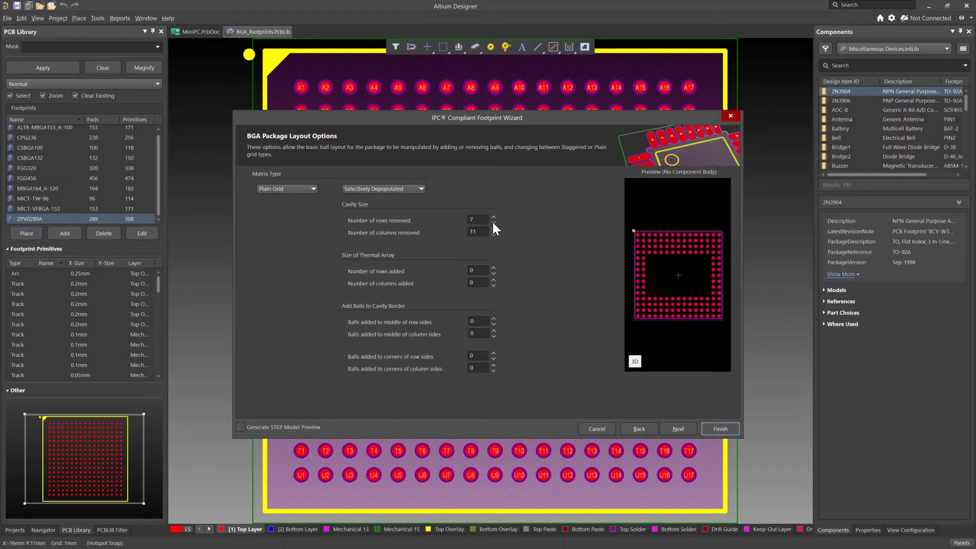
{"action": "left_click", "coordinate": [493, 217]}
{"action": "left_click", "coordinate": [493, 217]}
{"action": "left_click", "coordinate": [493, 234]}
{"action": "left_click", "coordinate": [494, 234]}
Add thermal ball columns at the cavity centre for a 5x3 thermal array.
{"action": "left_click", "coordinate": [493, 279]}
{"action": "left_click", "coordinate": [493, 279]}
{"action": "left_click", "coordinate": [493, 279]}
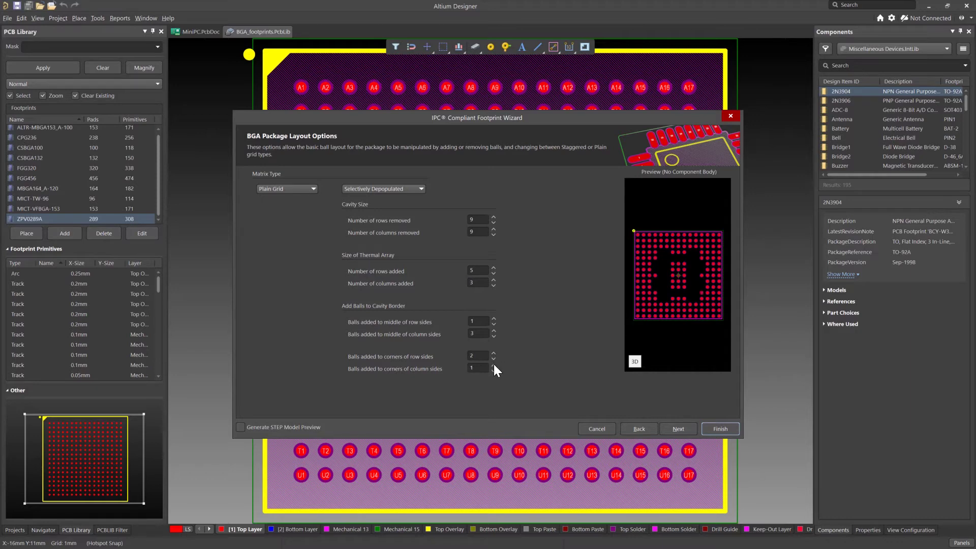
Size the BGA pads by MMC and keep the default silkscreen and courtyard settings.
{"action": "left_click", "coordinate": [677, 428]}
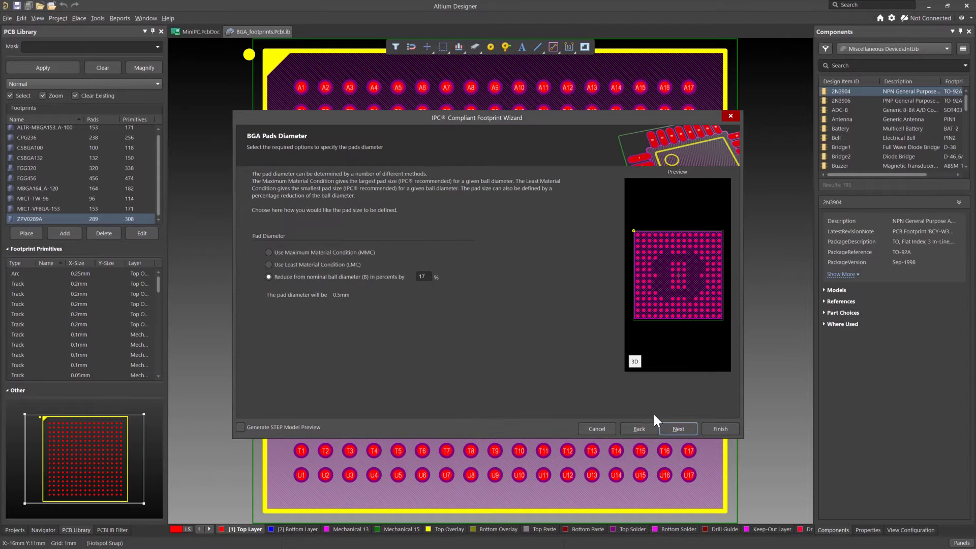
{"action": "left_click", "coordinate": [318, 252]}
{"action": "left_click", "coordinate": [670, 427]}
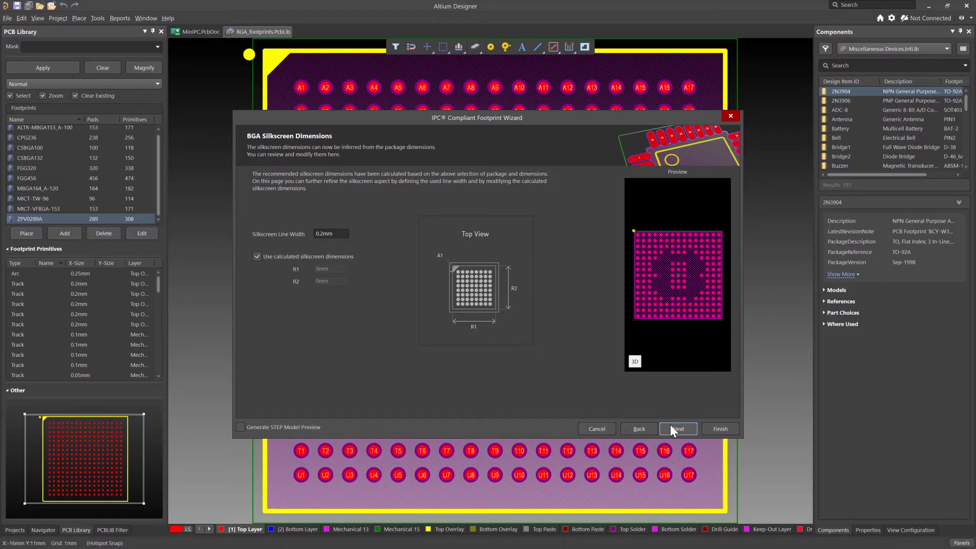
{"action": "left_click", "coordinate": [670, 429]}
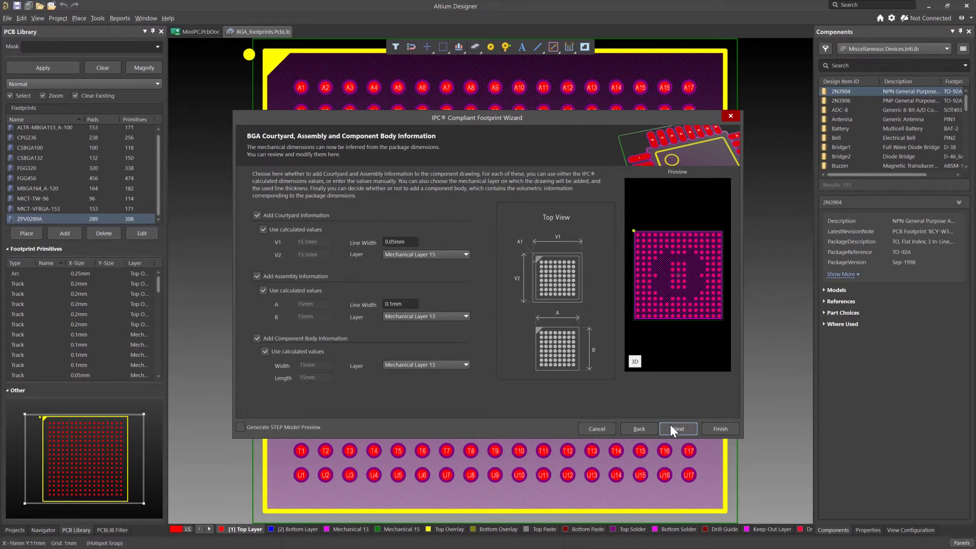
{"action": "left_click", "coordinate": [670, 427]}
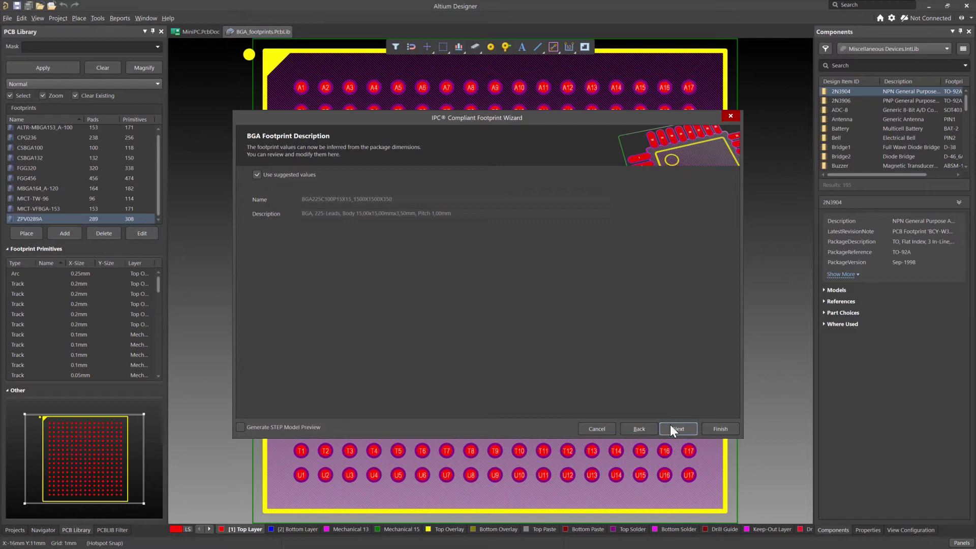
Keep the suggested name BGA225C100P15X15_1500X1500X250 and the current library destination.
{"action": "left_click", "coordinate": [670, 429]}
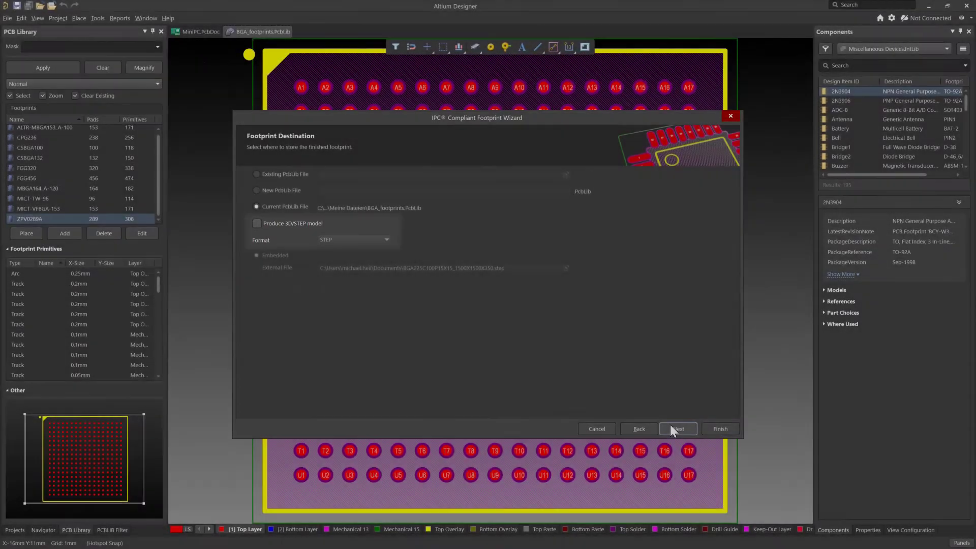
{"action": "left_click", "coordinate": [671, 429]}
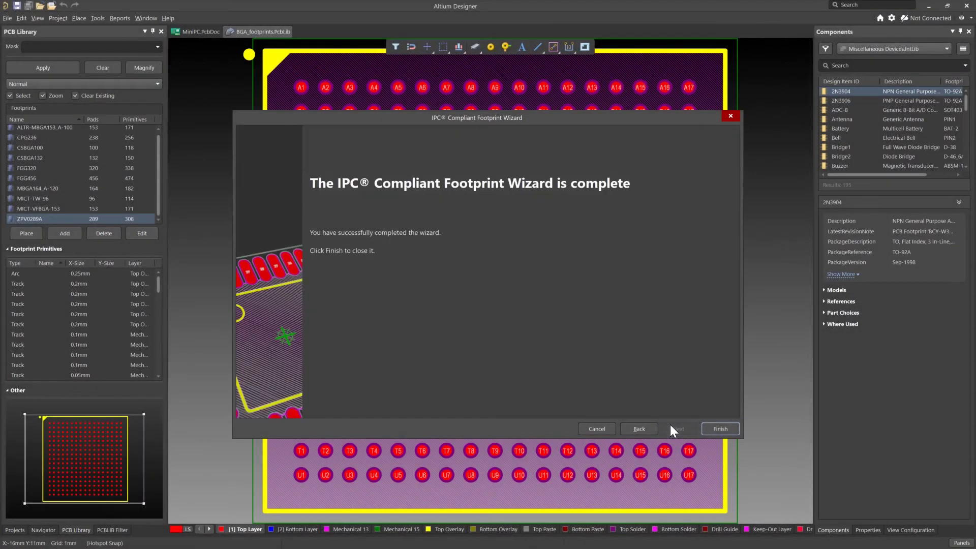
Create the 225-ball footprint, then enter height 1.35, standoff 0.17, body 11.4–11.6 × 12.9–13.1 mm.
{"action": "left_click", "coordinate": [707, 427]}
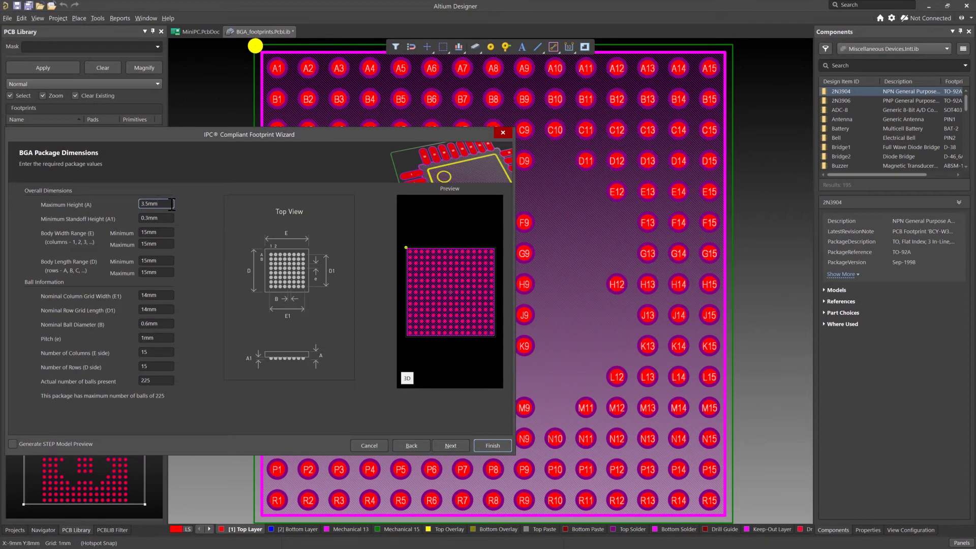
{"action": "key", "text": "BackSpace"}
{"action": "key", "text": "BackSpace"}
{"action": "key", "text": "BackSpace"}
{"action": "key", "text": "BackSpace"}
{"action": "key", "text": "BackSpace"}
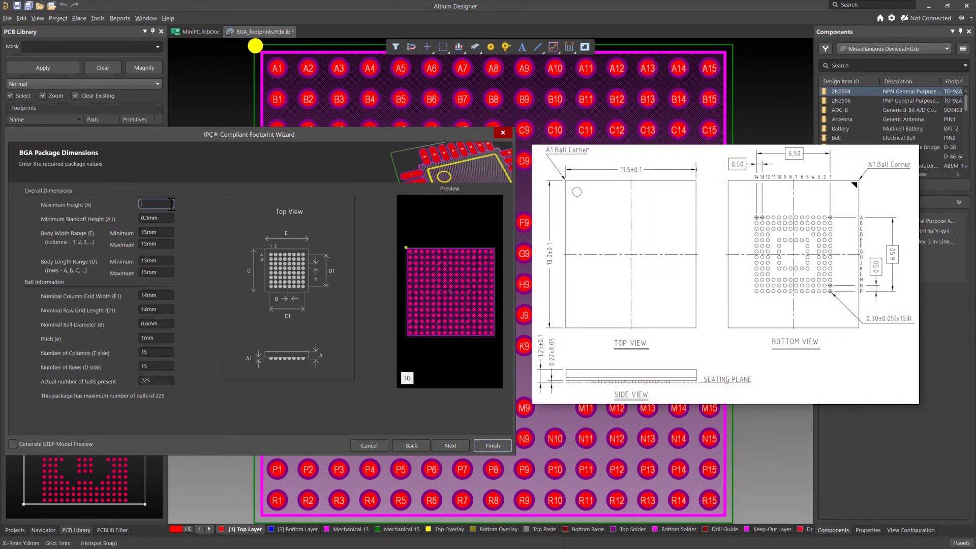
{"action": "type", "text": "1.35"}
{"action": "key", "text": "Tab"}
{"action": "type", "text": "0.17"}
{"action": "key", "text": "Tab"}
{"action": "type", "text": "11.4"}
{"action": "key", "text": "Tab"}
{"action": "type", "text": "11.6"}
{"action": "key", "text": "Tab"}
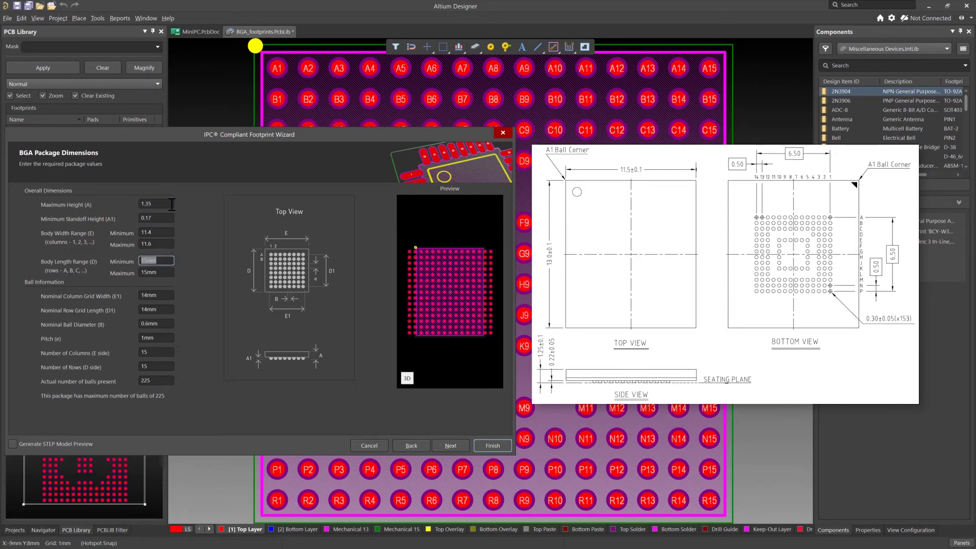
{"action": "type", "text": "12.9"}
{"action": "key", "text": "Tab"}
{"action": "type", "text": "13.1"}
Enter 6.5 mm grid width and length, 0.3 mm balls, 0.5 mm pitch and 14×14 columns and rows.
{"action": "key", "text": "Tab"}
{"action": "type", "text": "6.5"}
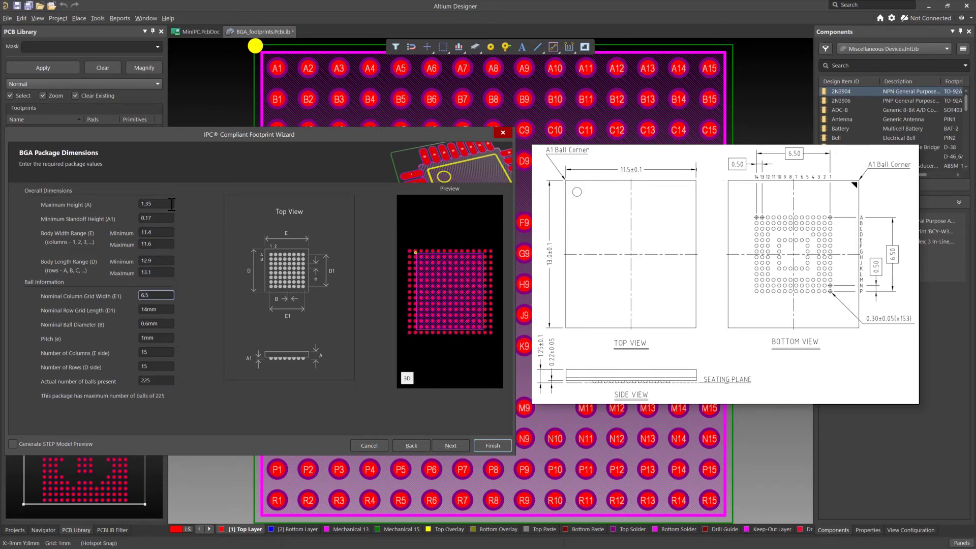
{"action": "key", "text": "Tab"}
{"action": "type", "text": "6.5"}
{"action": "key", "text": "Tab"}
{"action": "type", "text": "0.3"}
{"action": "key", "text": "Tab"}
{"action": "type", "text": "0.5"}
{"action": "key", "text": "Tab"}
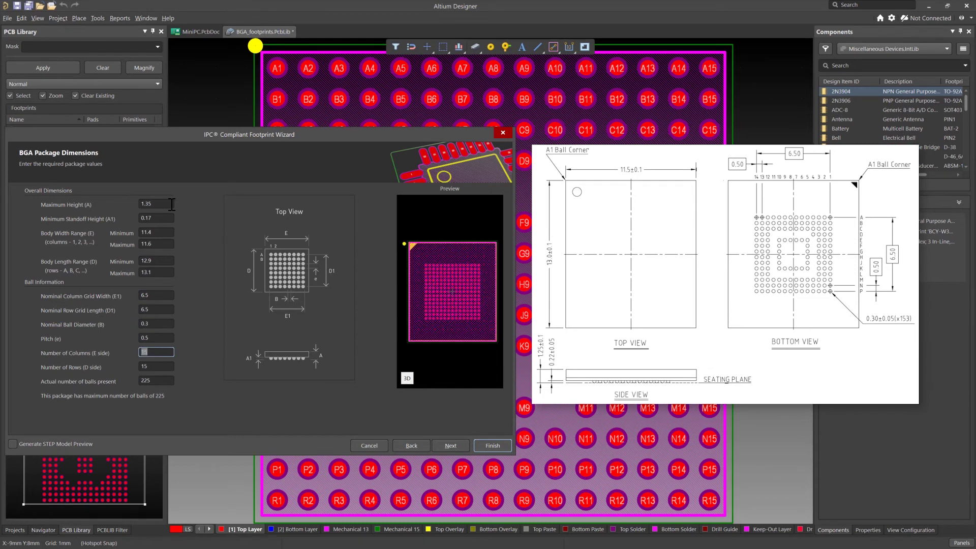
{"action": "type", "text": "14"}
{"action": "key", "text": "Tab"}
{"action": "type", "text": "14"}
{"action": "key", "text": "Tab"}
Set 153 balls and make the grid Selectively Depopulated with an 8x8 cavity and thermal array.
{"action": "type", "text": "153"}
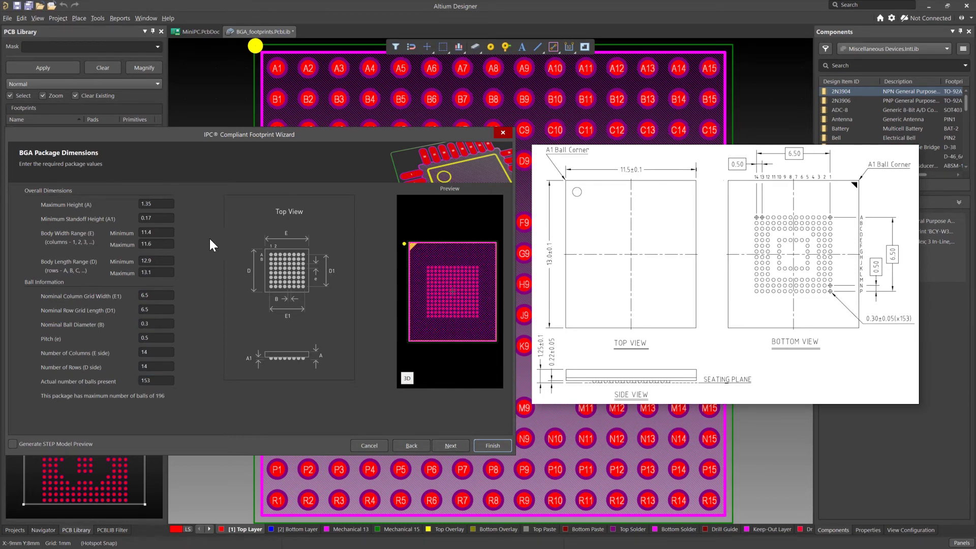
{"action": "left_click", "coordinate": [450, 446]}
{"action": "left_click", "coordinate": [160, 208]}
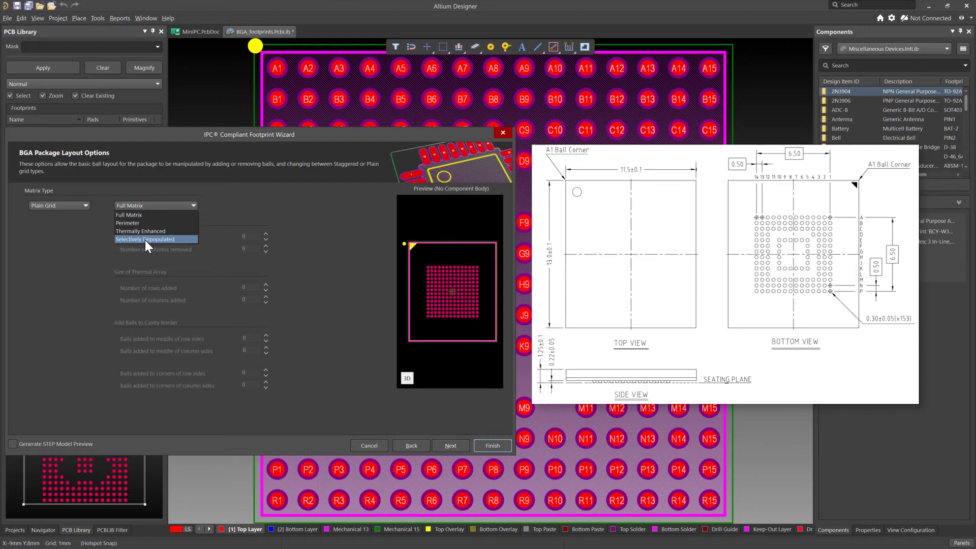
{"action": "left_click", "coordinate": [147, 239]}
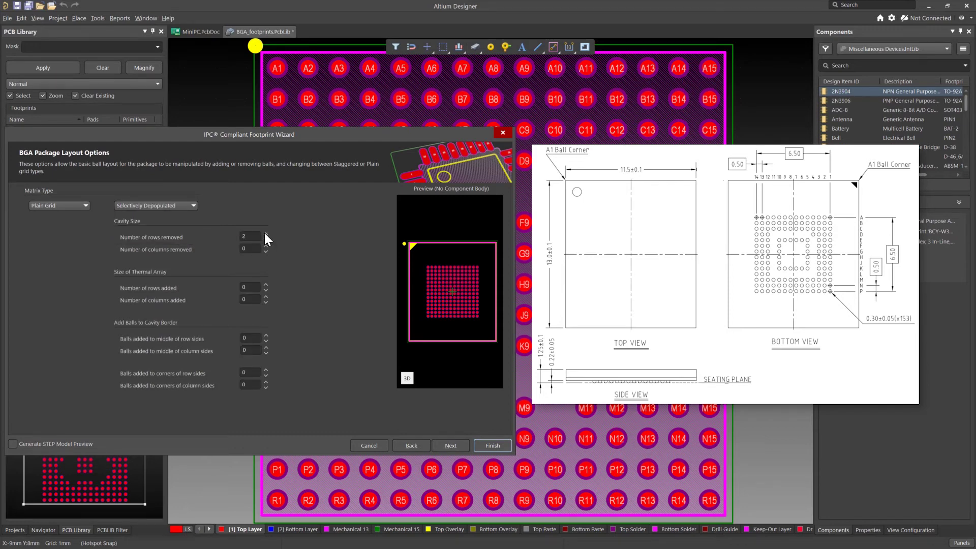
{"action": "scroll", "coordinate": [264, 245], "scroll_direction": "up", "scroll_amount": 8}
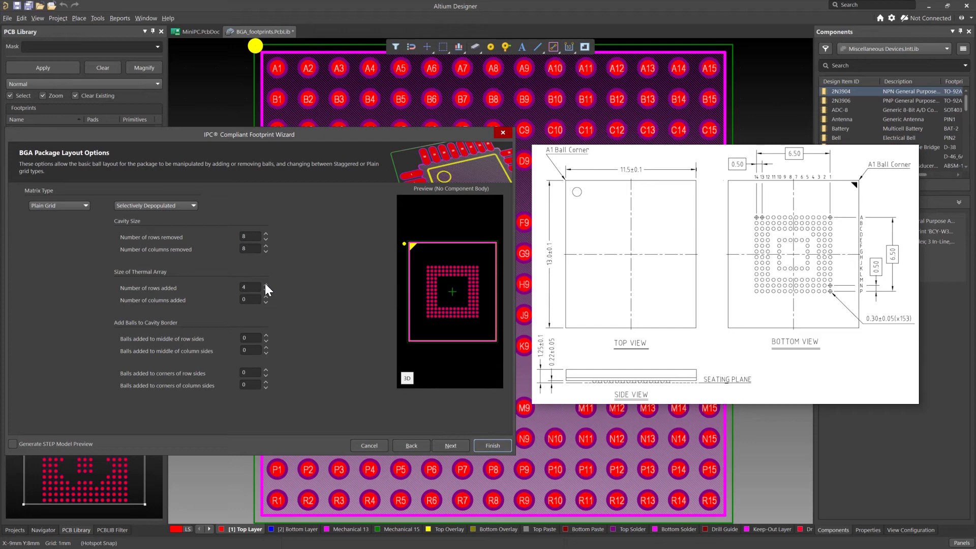
{"action": "scroll", "coordinate": [264, 297], "scroll_direction": "up", "scroll_amount": 6}
Accept the pad, silkscreen, courtyard and description pages and generate the BGA153C50P14X14 footprint.
{"action": "left_click", "coordinate": [449, 446]}
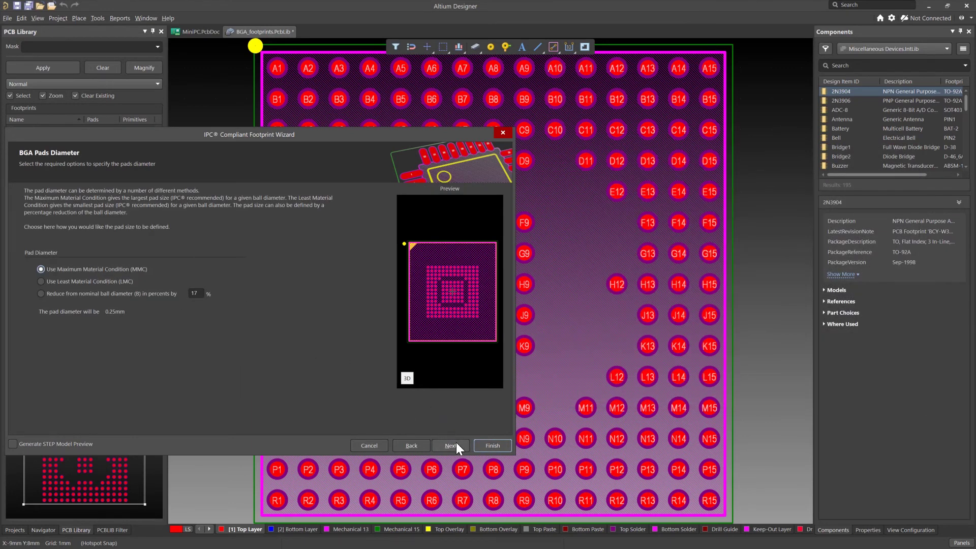
{"action": "left_click", "coordinate": [456, 446]}
{"action": "left_click", "coordinate": [450, 445]}
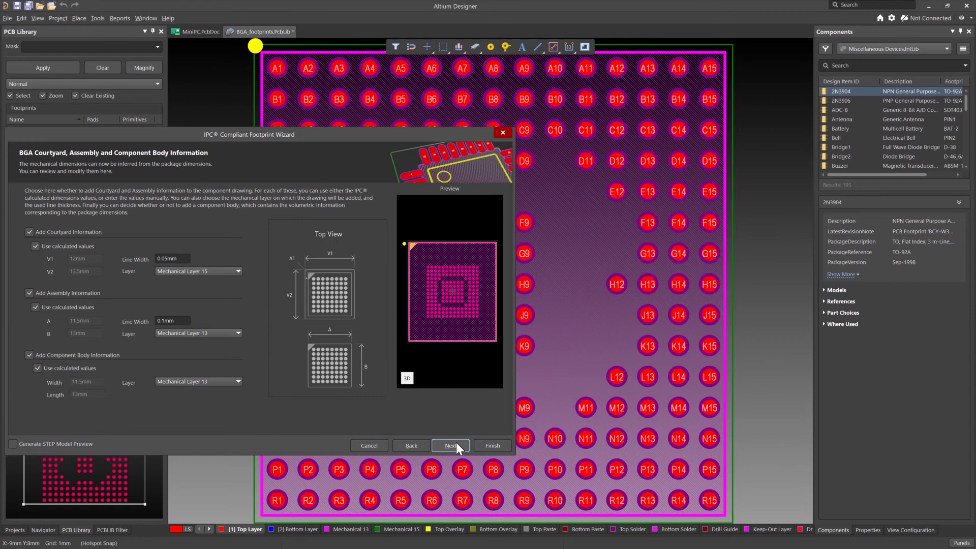
{"action": "left_click", "coordinate": [456, 446]}
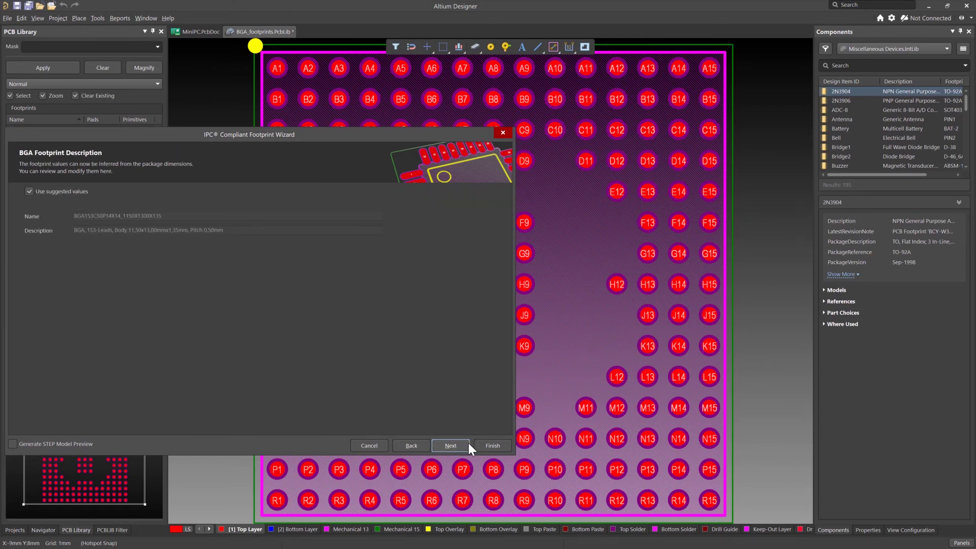
{"action": "left_click", "coordinate": [492, 446]}
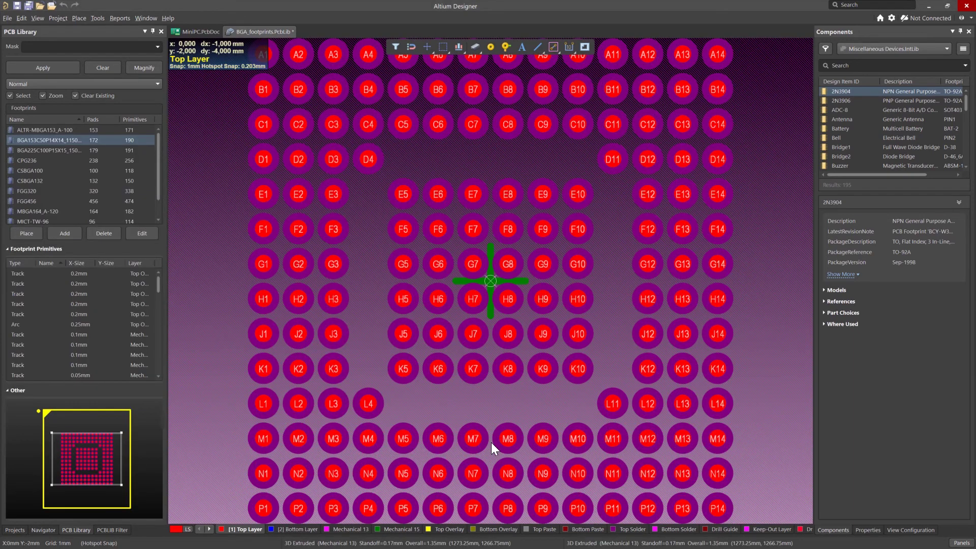
Fit the footprint in view and delete the three stray pads at the cavity edge.
{"action": "right_click", "coordinate": [491, 443]}
{"action": "scroll", "coordinate": [491, 443], "scroll_direction": "down", "scroll_amount": 3, "text": "ctrl"}
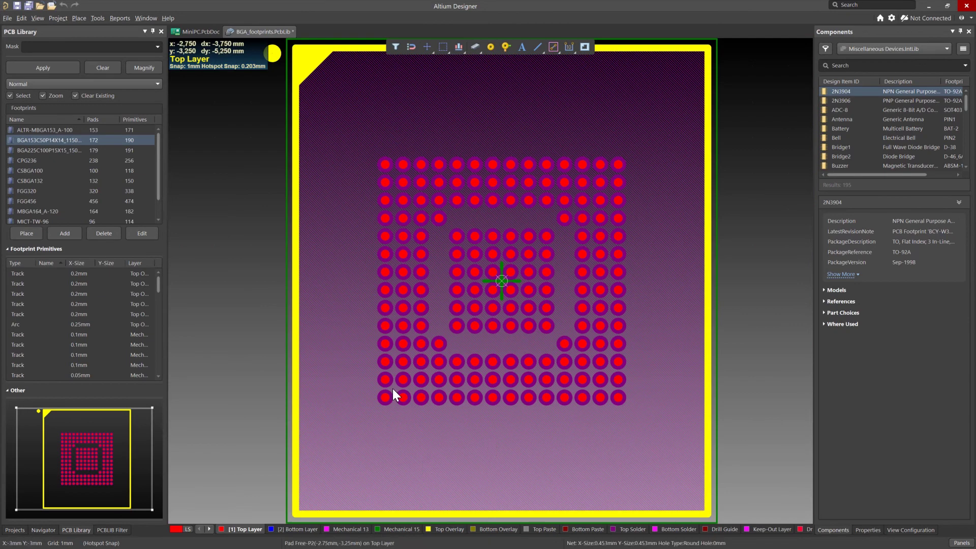
{"action": "scroll", "coordinate": [391, 380], "scroll_direction": "up", "scroll_amount": 2, "text": "ctrl"}
{"action": "scroll", "coordinate": [390, 379], "scroll_direction": "up", "scroll_amount": 2, "text": "ctrl"}
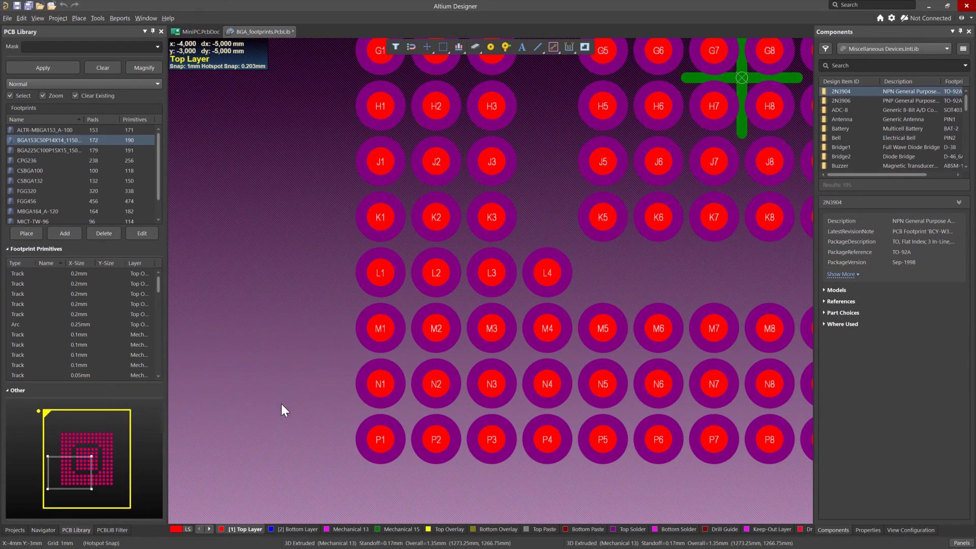
{"action": "key", "text": "ctrl+Page_Down"}
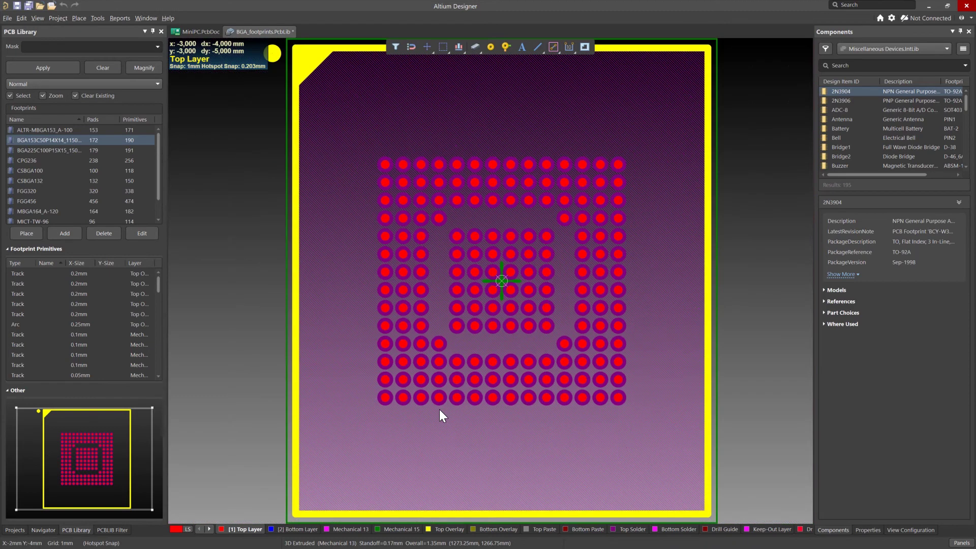
{"action": "left_click", "coordinate": [564, 344], "text": "shift"}
{"action": "left_click", "coordinate": [441, 343], "text": "shift"}
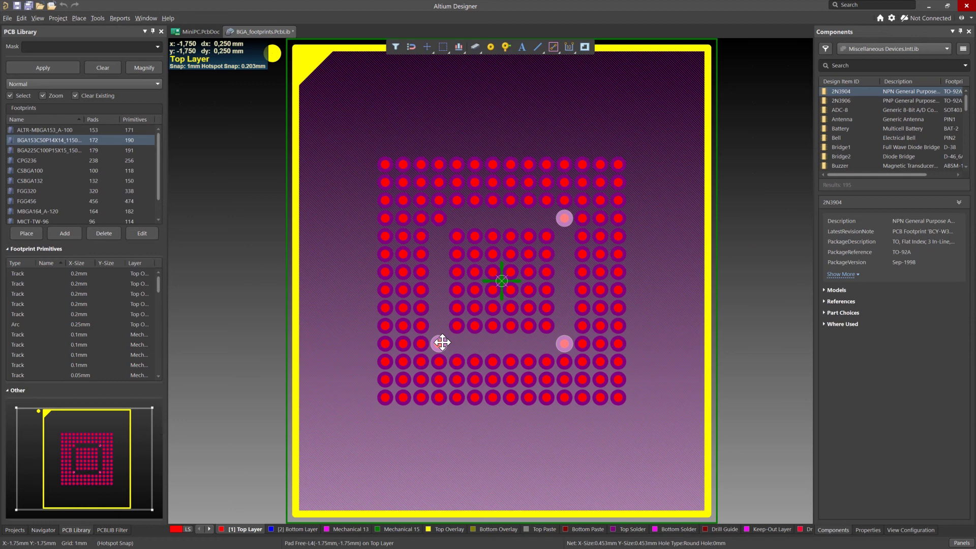
{"action": "key", "text": "Delete"}
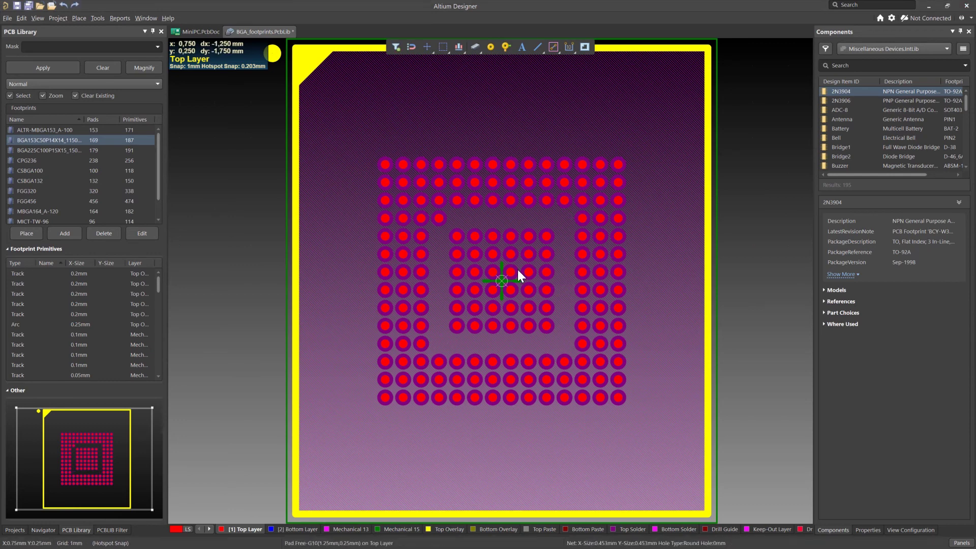
Delete the inner 4×4 block of thermal pads, leaving 153 pads.
{"action": "left_click_drag", "start_coordinate": [465, 244], "coordinate": [532, 315]}
{"action": "key", "text": "Delete"}
{"action": "left_click", "coordinate": [7, 18]}
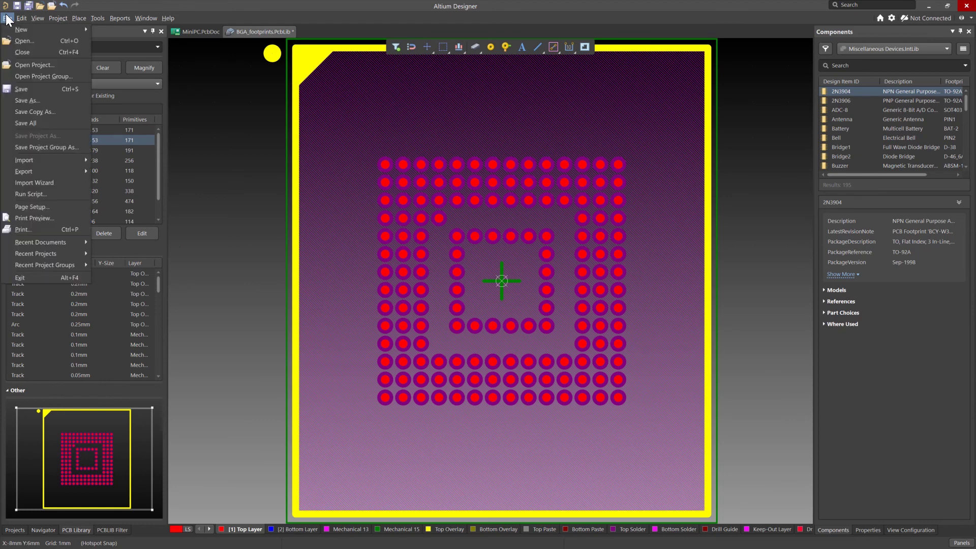